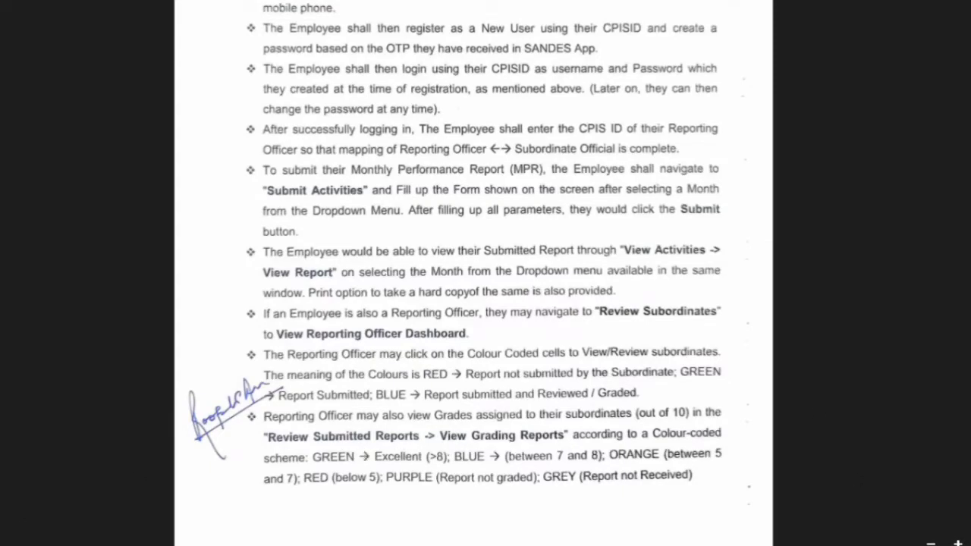
Look over the EPM portal landing page and read the usage steps in the EPM user instructions PDF
mouse_move(965, 6)
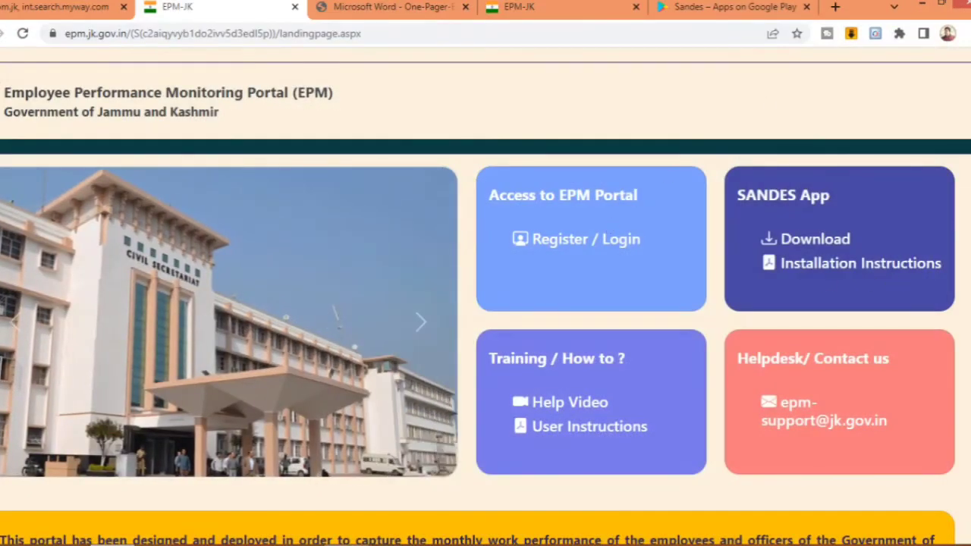
scroll(486, 303, "down", 1)
scroll(486, 304, "up", 1)
scroll(485, 303, "down", 1)
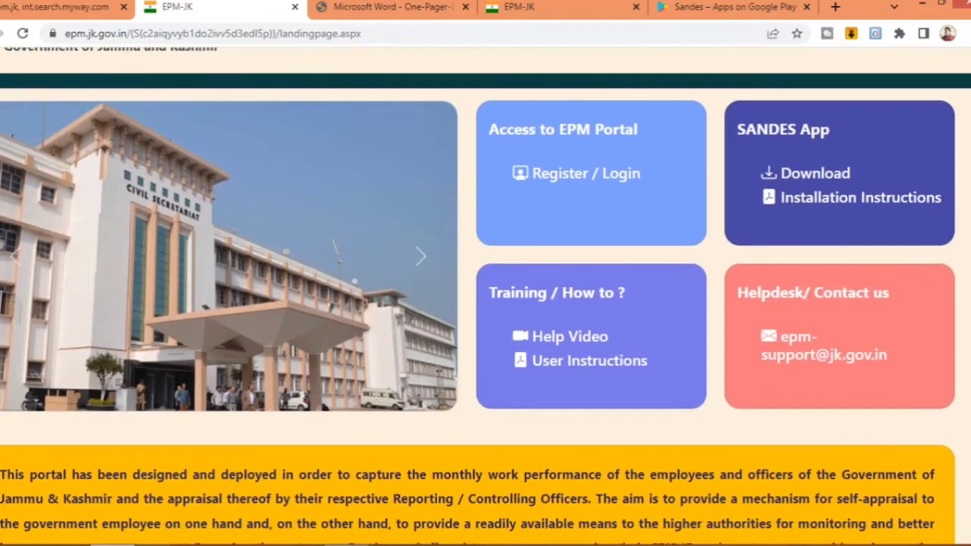
scroll(485, 304, "up", 1)
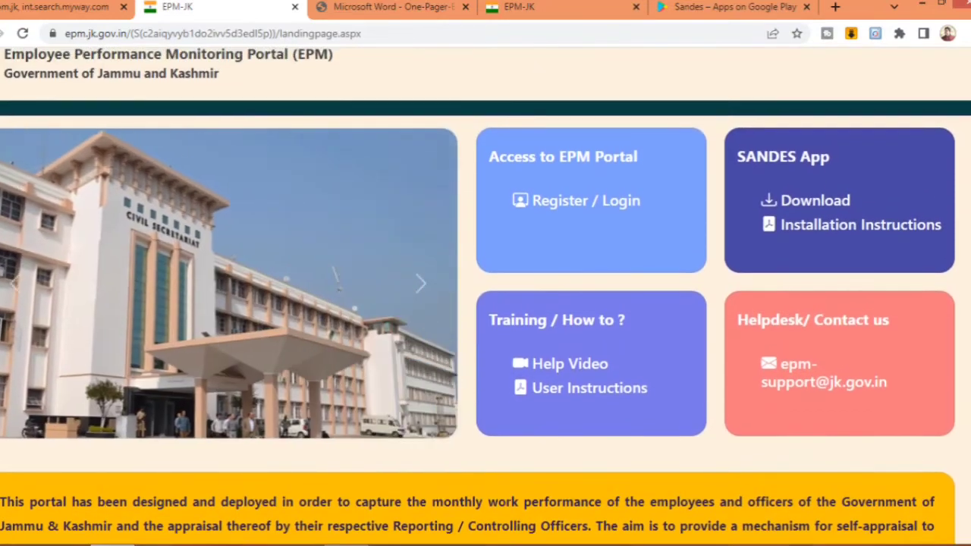
scroll(486, 304, "down", 1)
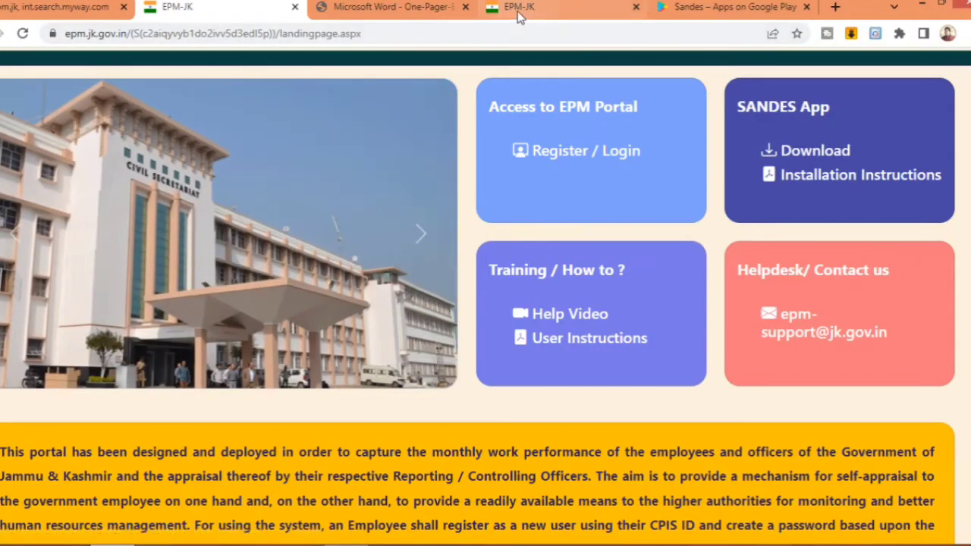
left_click(382, 9)
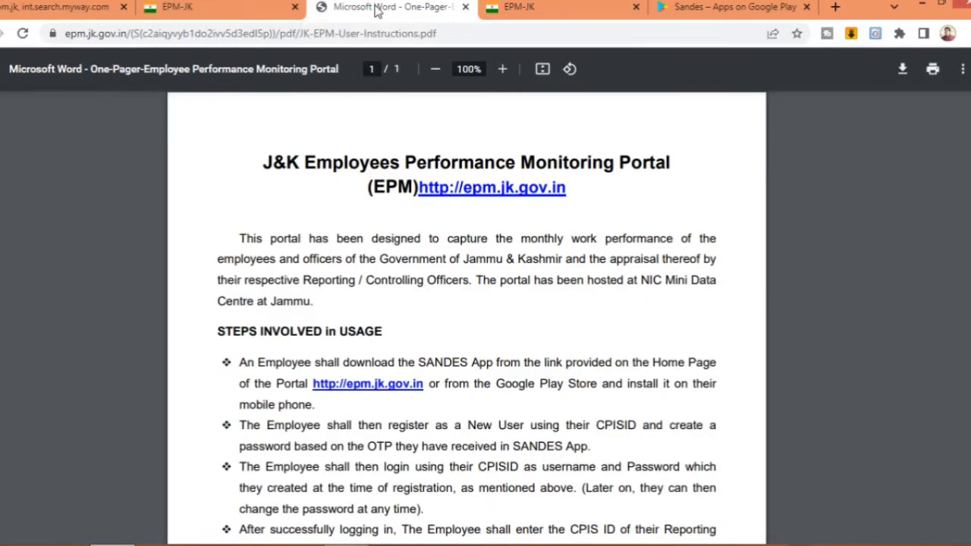
scroll(493, 186, "down", 1)
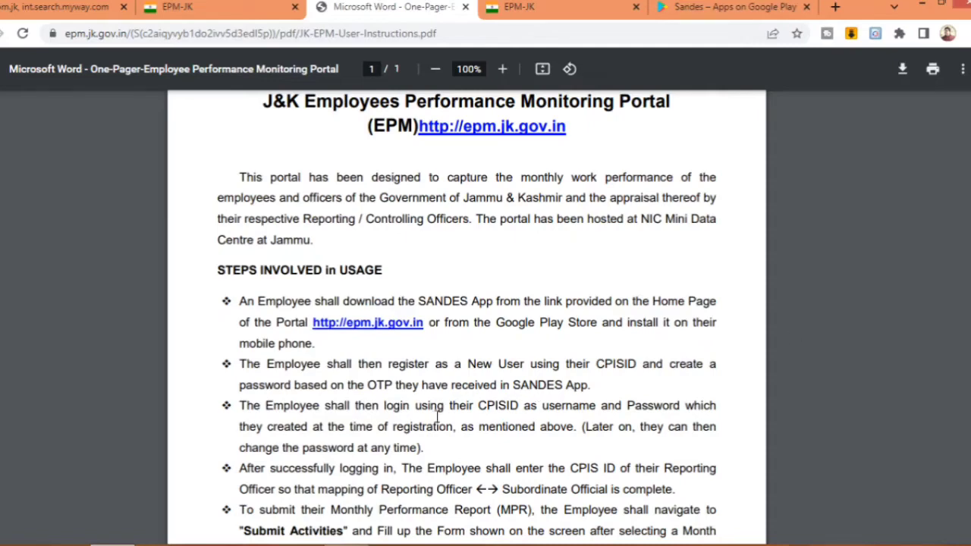
scroll(466, 315, "down", 2)
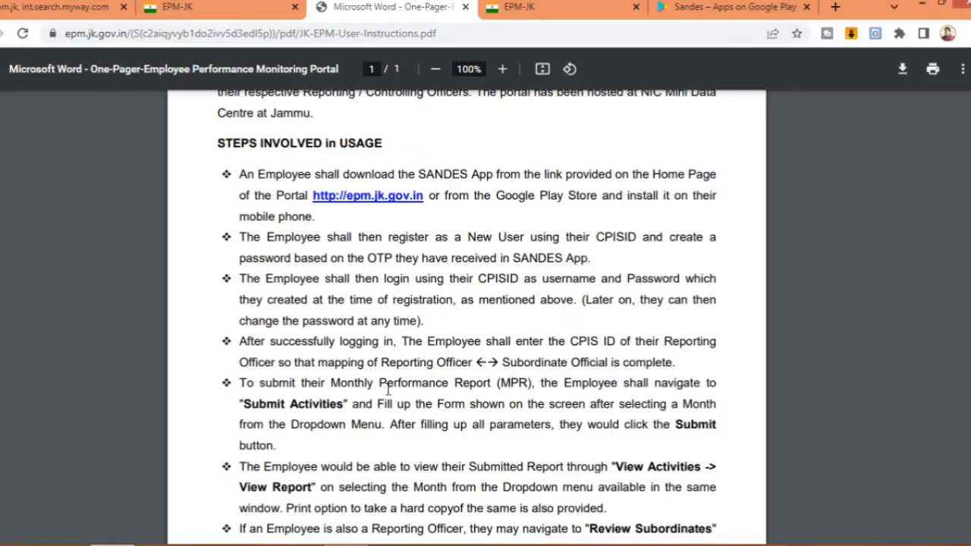
scroll(468, 319, "down", 3)
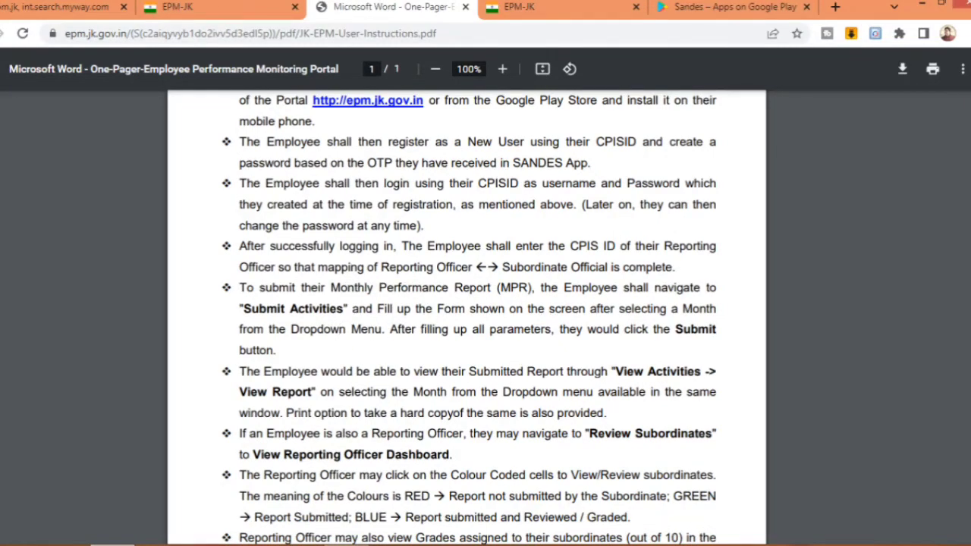
scroll(469, 319, "down", 3)
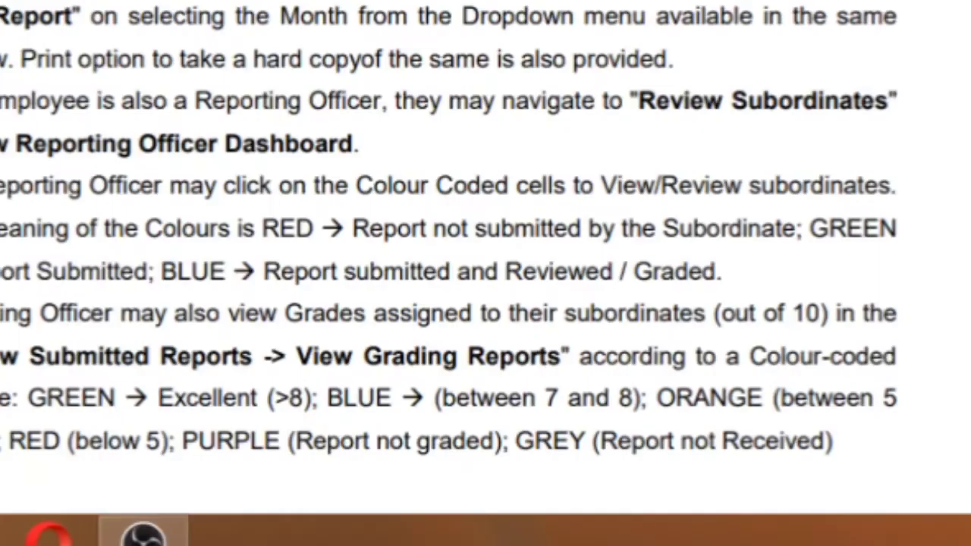
Open the SANDES app installation instructions from the portal landing page and read the login steps
left_click(571, 9)
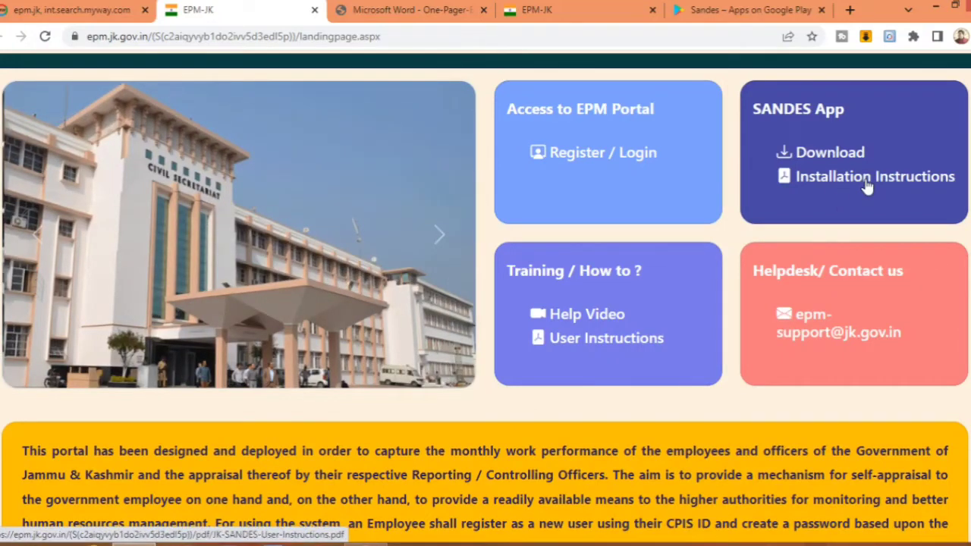
left_click(868, 182)
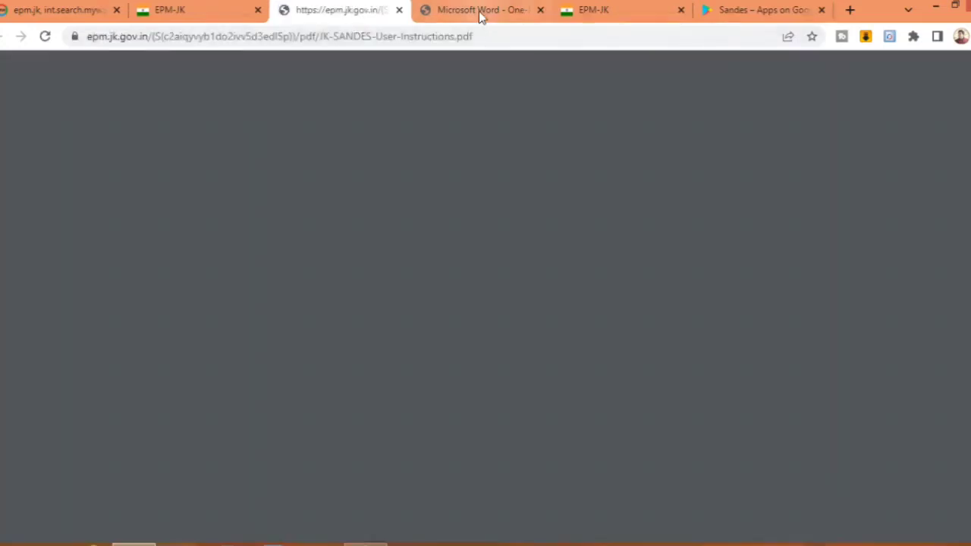
left_click(479, 13)
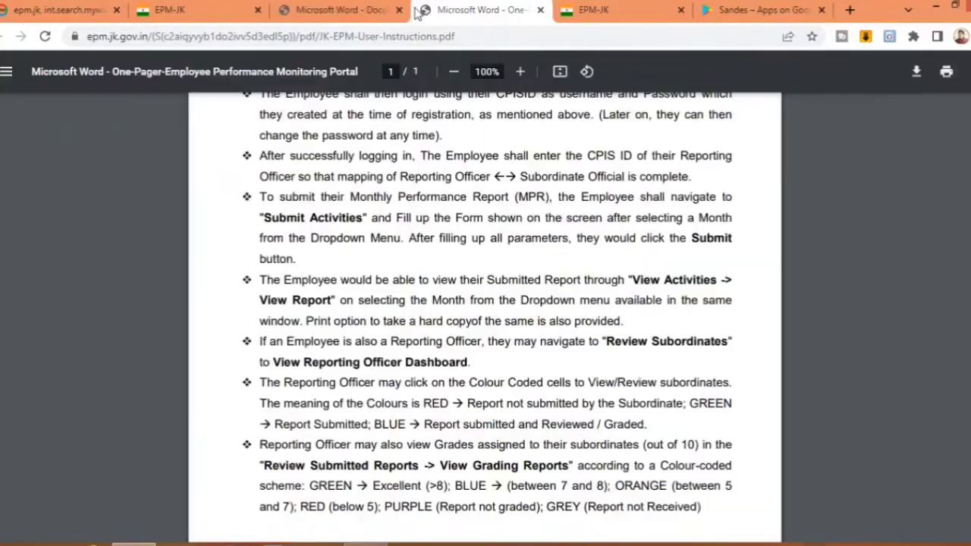
left_click(340, 15)
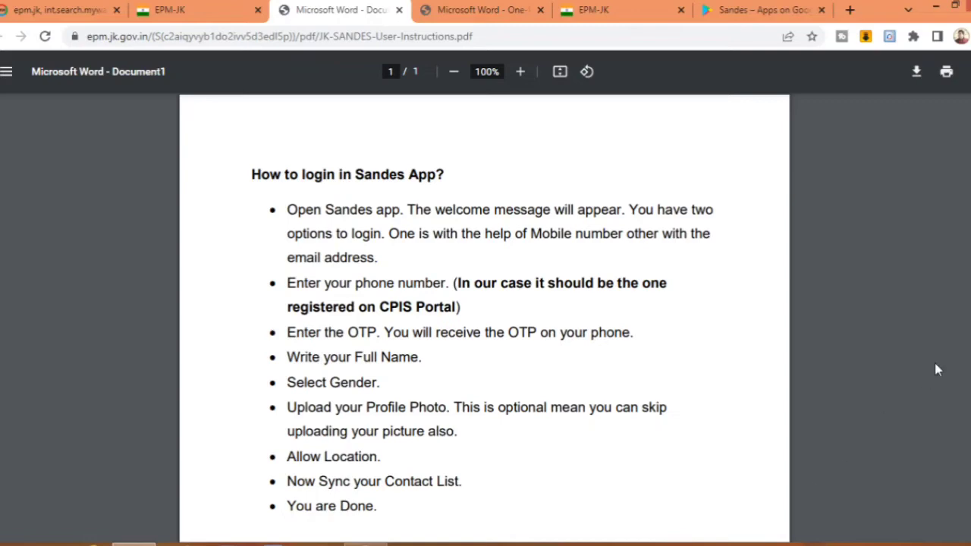
scroll(484, 319, "down", 3)
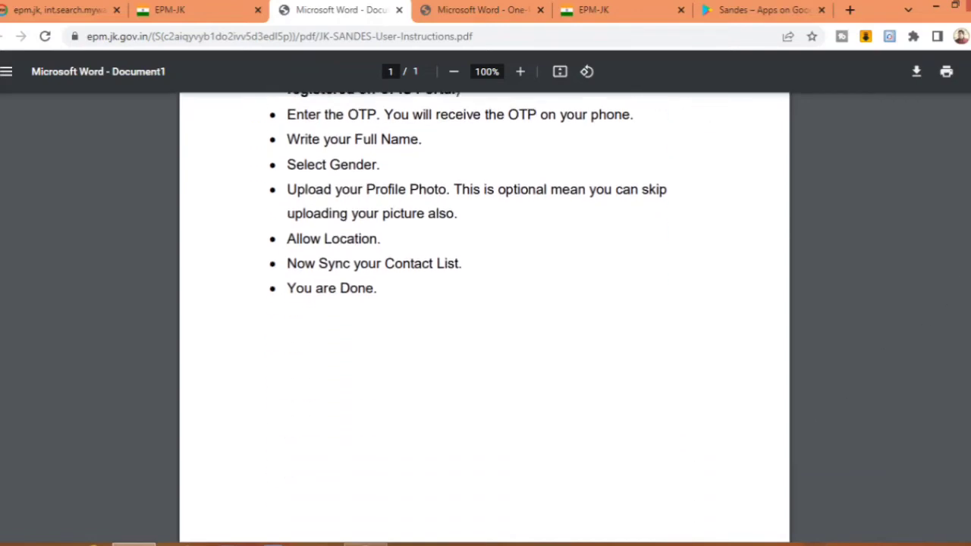
scroll(484, 319, "up", 3)
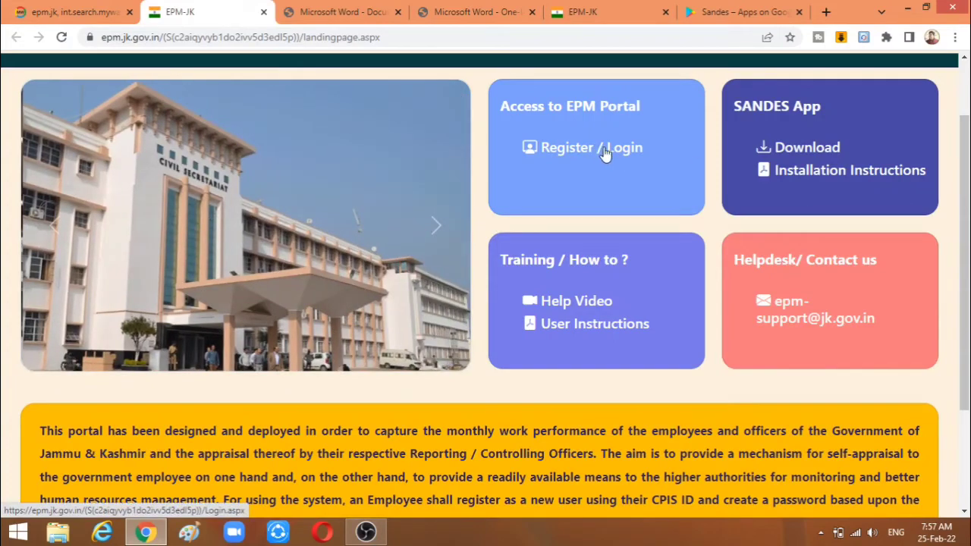
Open the portal's Register / Login page and replace the prefilled username with 22
left_click(627, 156)
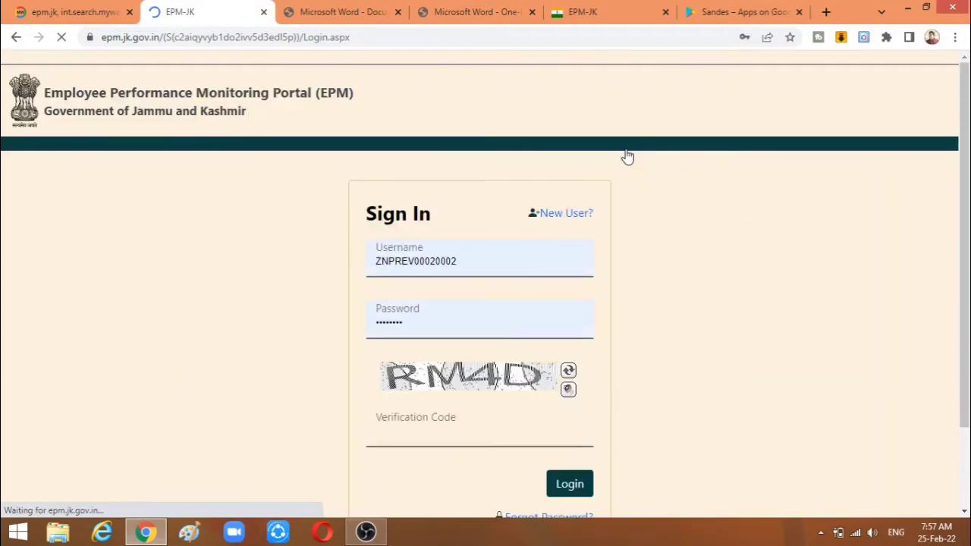
left_click(465, 261)
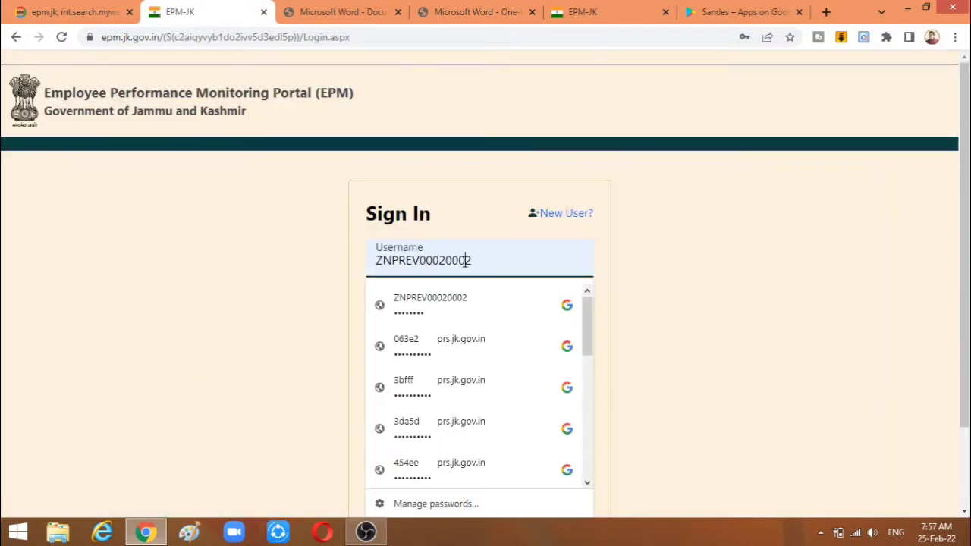
key("BackSpace")
key("BackSpace")
key("BackSpace")
key("BackSpace")
key("BackSpace")
key("BackSpace")
key("BackSpace")
key("BackSpace")
key("BackSpace")
key("BackSpace")
key("BackSpace")
key("BackSpace")
type("2")
key("BackSpace")
key("BackSpace")
key("BackSpace")
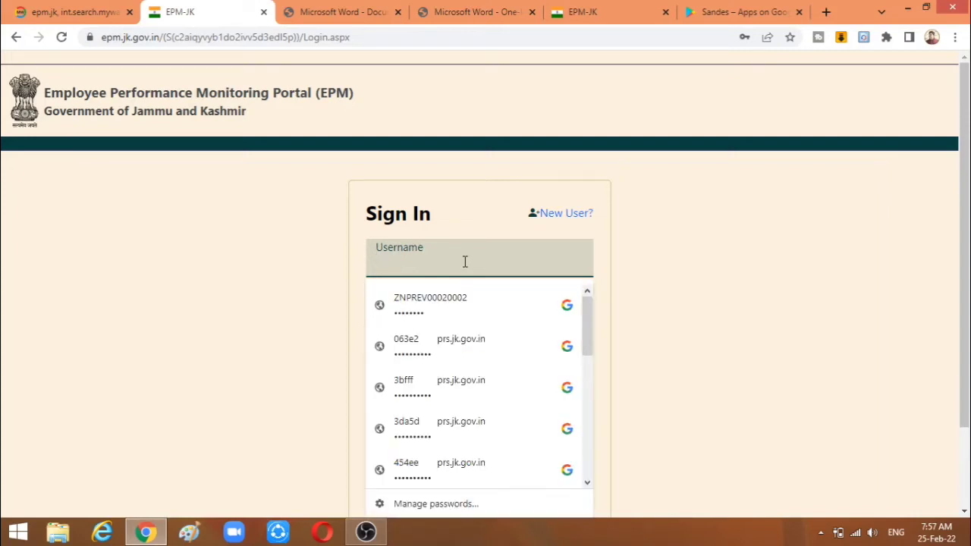
type("22")
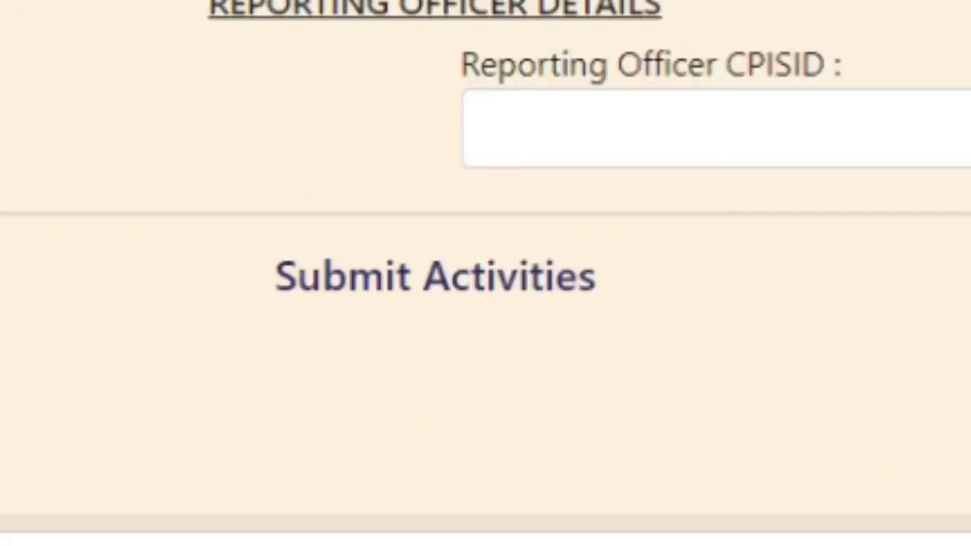
Examine the reporting officer section and the Submit Activities form, from month selection through all required fields to the Submit option
scroll(485, 273, "down", 2)
scroll(486, 273, "up", 1)
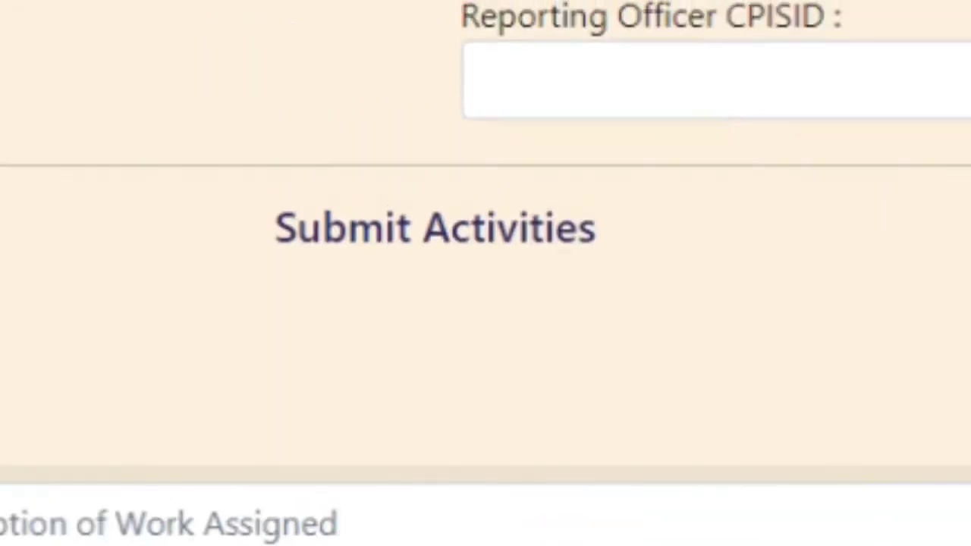
scroll(486, 273, "down", 1)
scroll(485, 273, "up", 1)
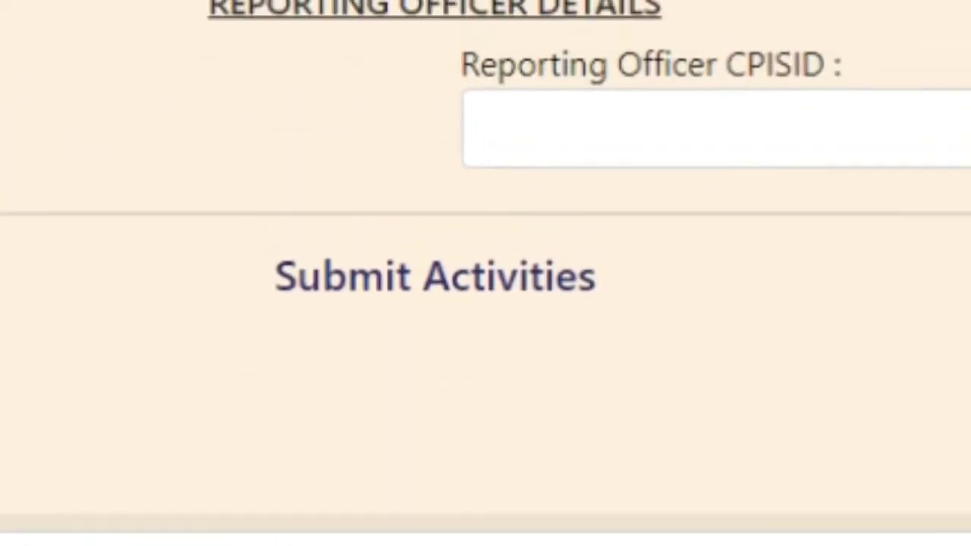
scroll(485, 274, "down", 3)
left_click_drag(967, 284, 967, 302)
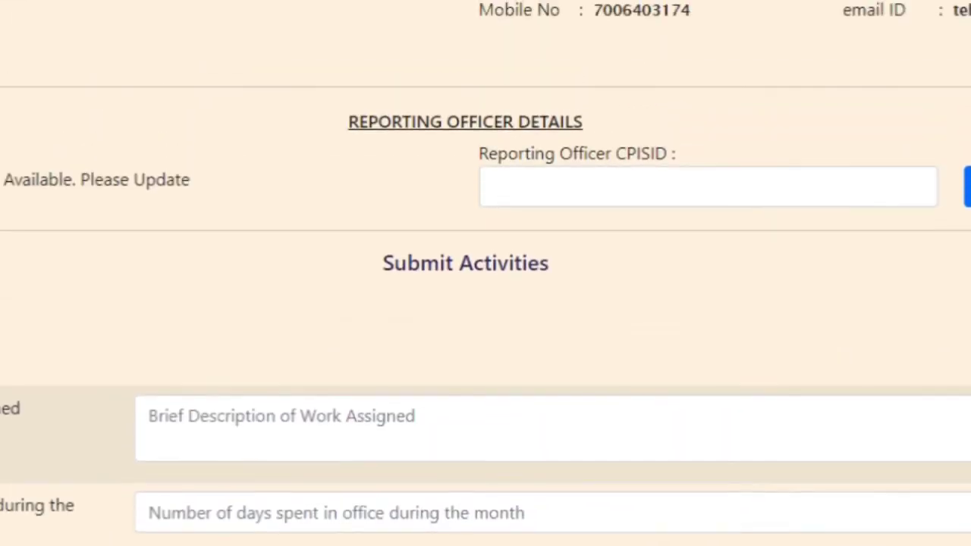
scroll(969, 300, "down", 2)
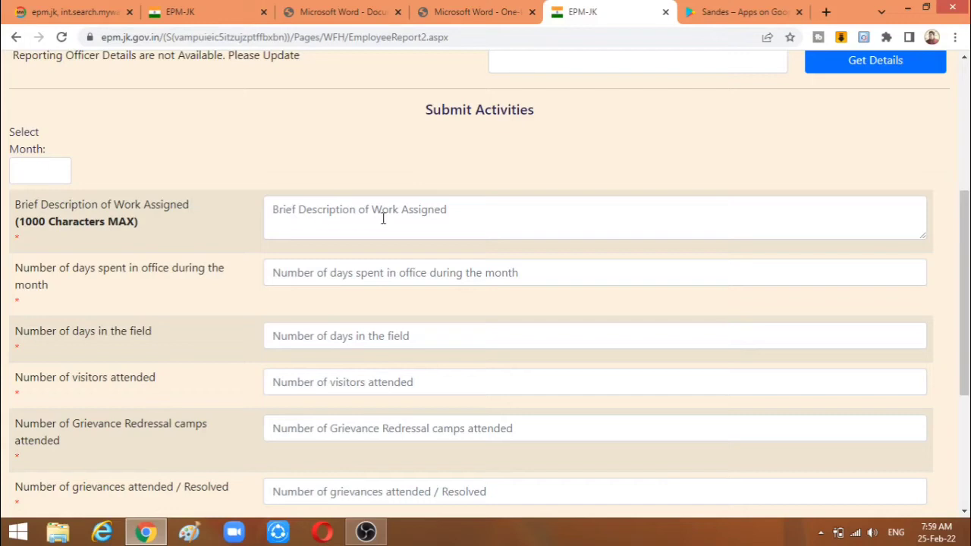
left_click_drag(966, 218, 967, 244)
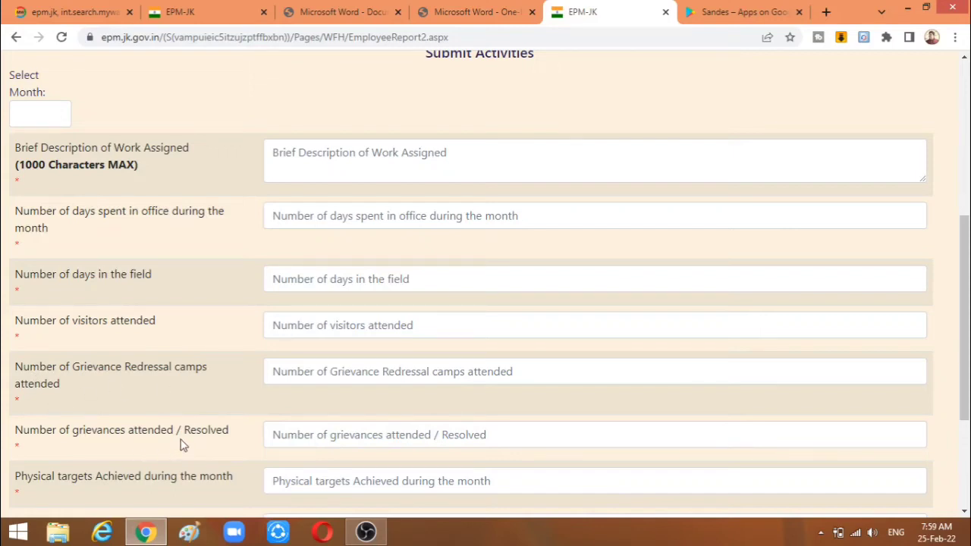
left_click_drag(964, 281, 967, 379)
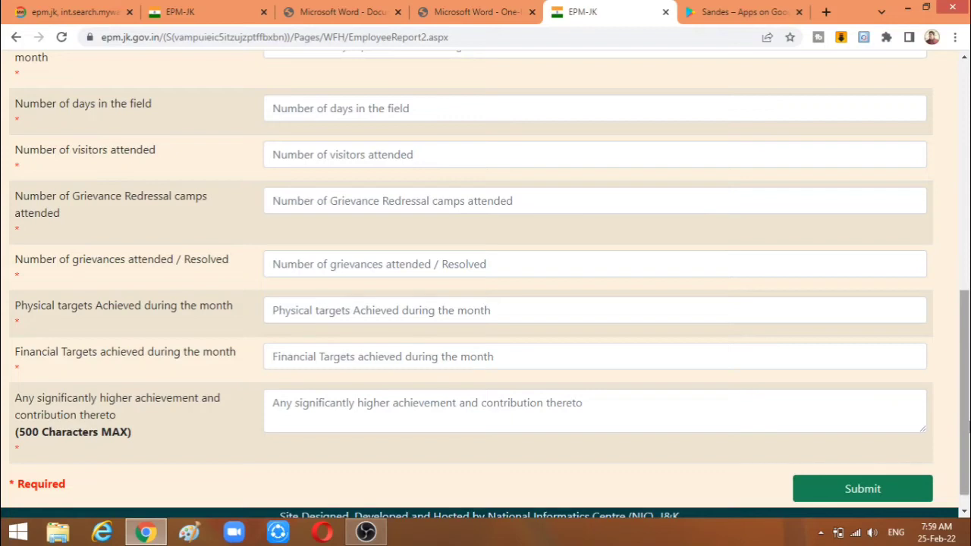
mouse_move(968, 384)
left_mouse_down()
mouse_move(968, 338)
mouse_move(968, 396)
left_mouse_up()
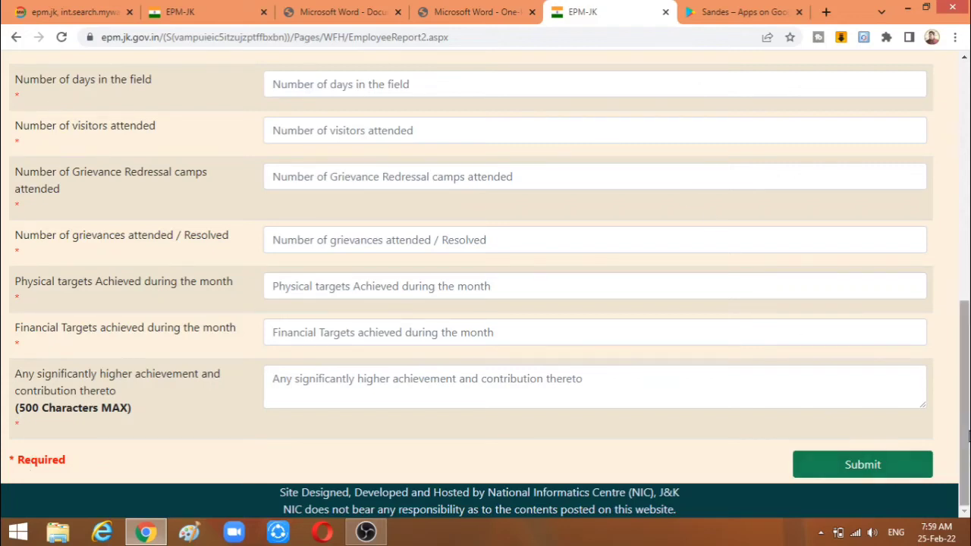
left_click_drag(967, 433, 967, 400)
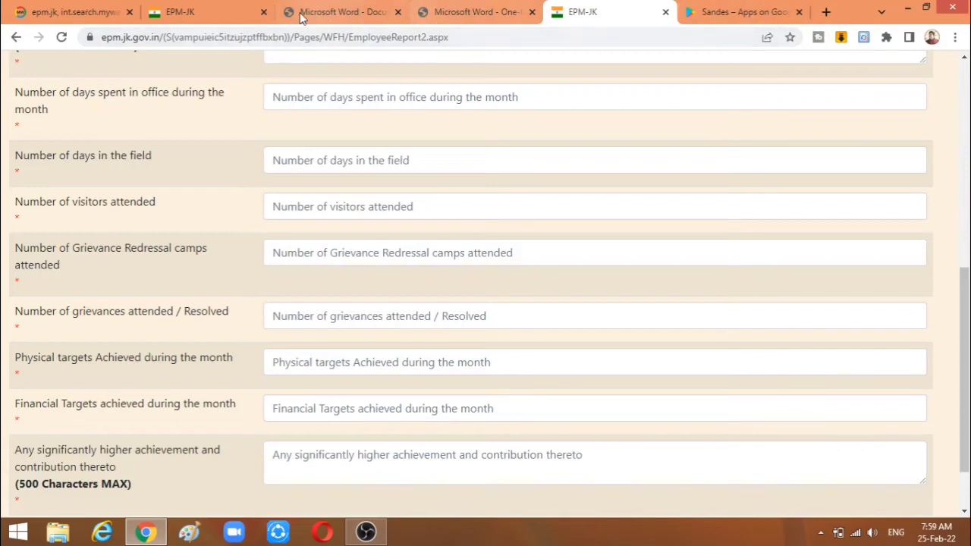
Revisit the sign-in page, and review the employee and reporting officer details above the Submit Activities form
left_click(212, 21)
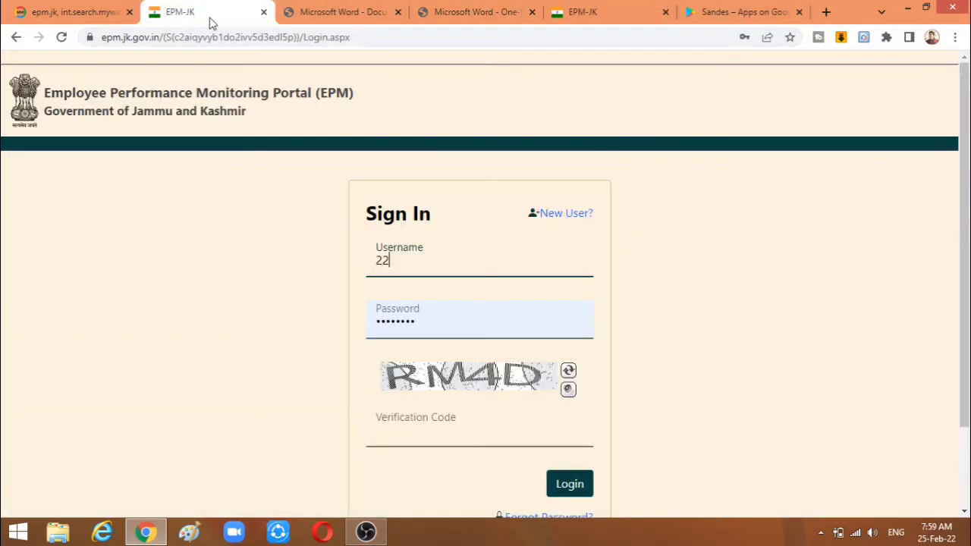
left_click(584, 23)
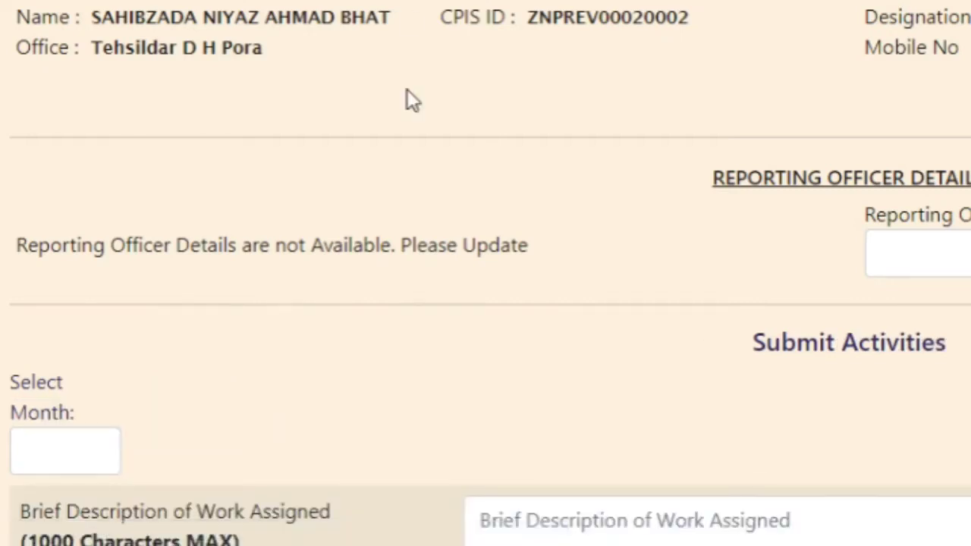
scroll(486, 304, "down", 5)
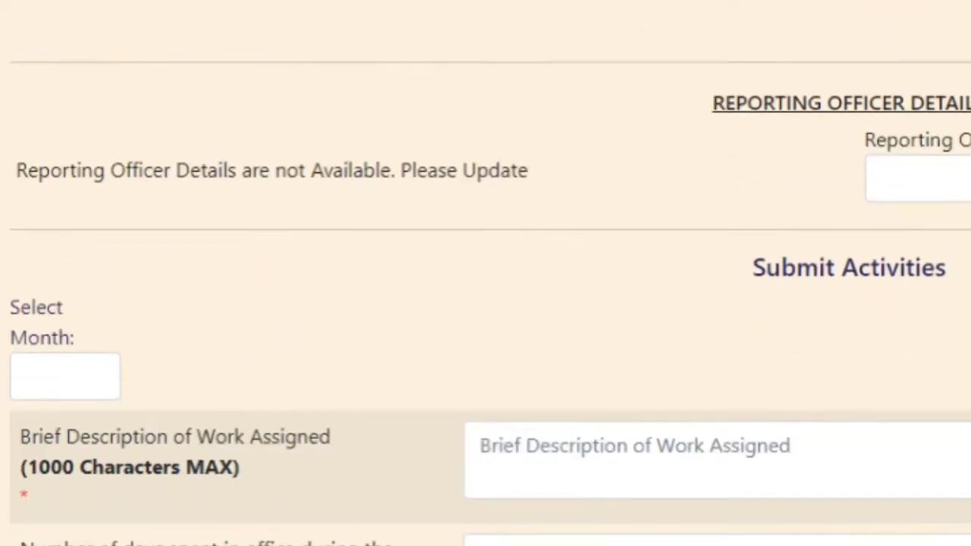
scroll(486, 303, "up", 5)
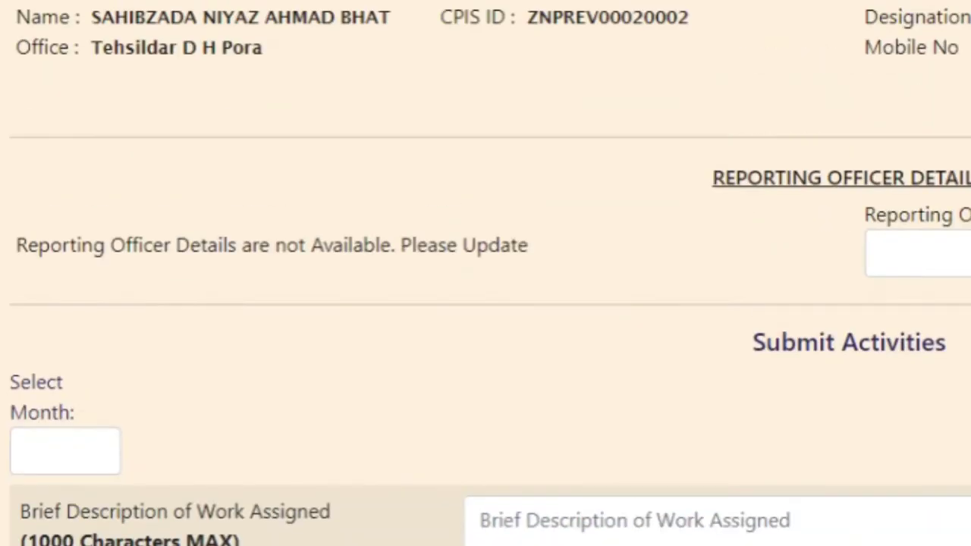
scroll(486, 303, "down", 5)
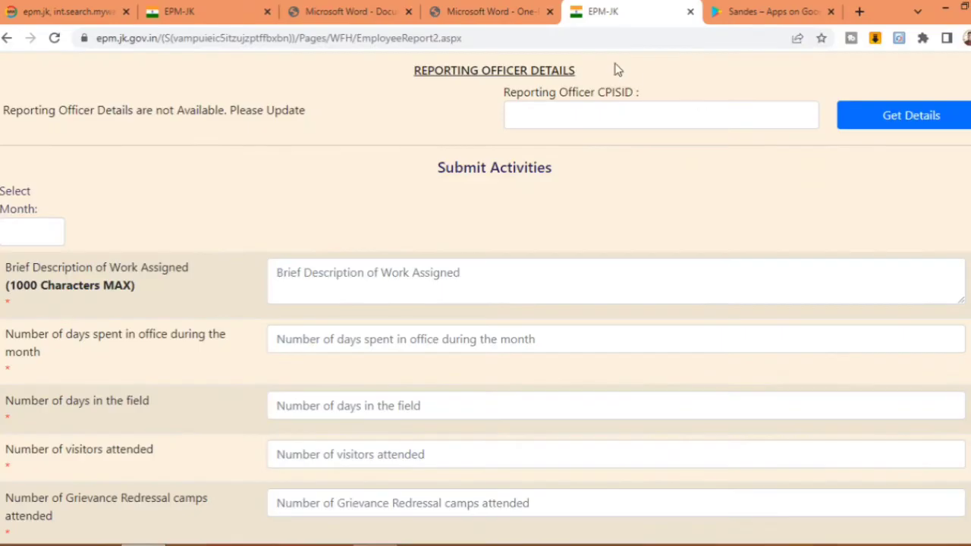
View the Sandes app's Google Play page and return to the EPM portal landing page
left_click(759, 12)
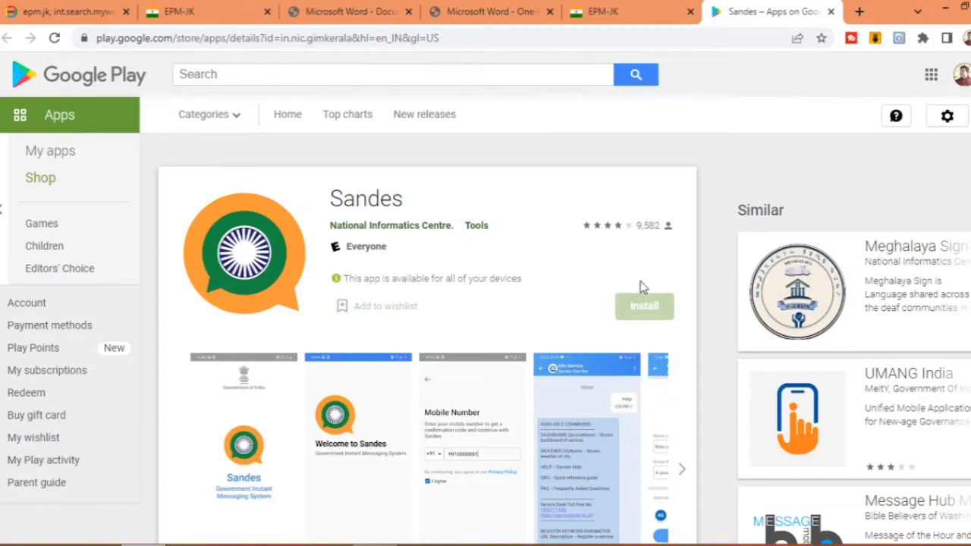
left_click(199, 17)
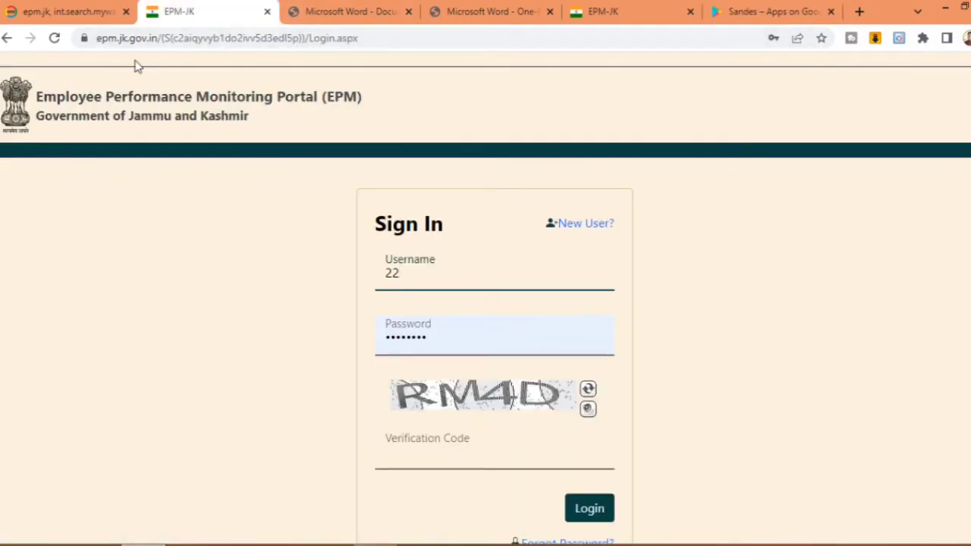
left_click(10, 39)
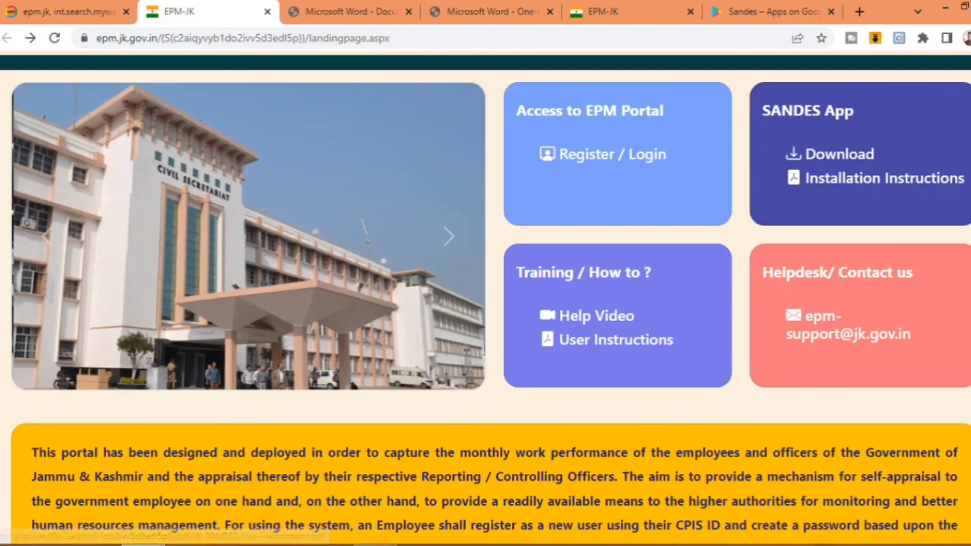
Review the landing page's access, app, training and helpdesk sections, and revisit the required fields of the Submit Activities form
scroll(486, 299, "up", 1)
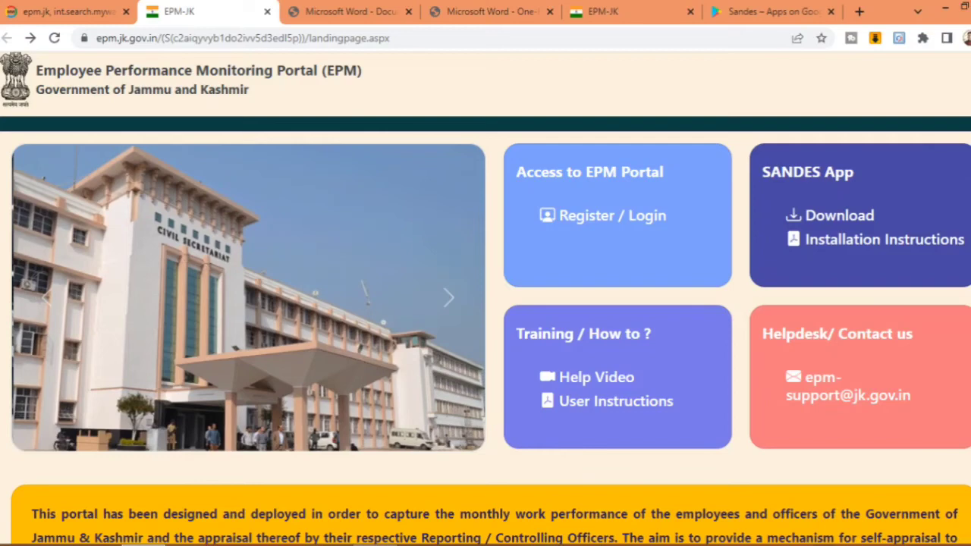
scroll(485, 299, "down", 1)
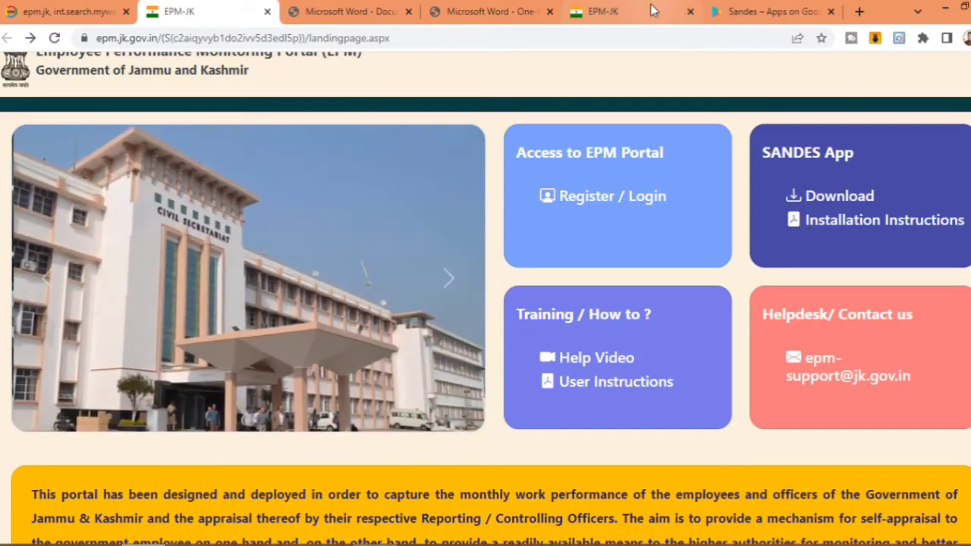
left_click(653, 10)
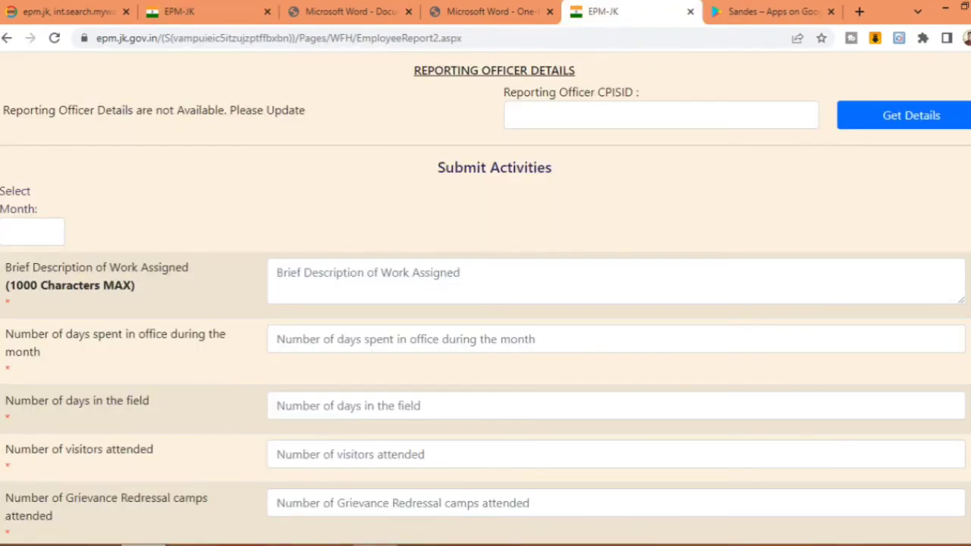
scroll(307, 210, "down", 2)
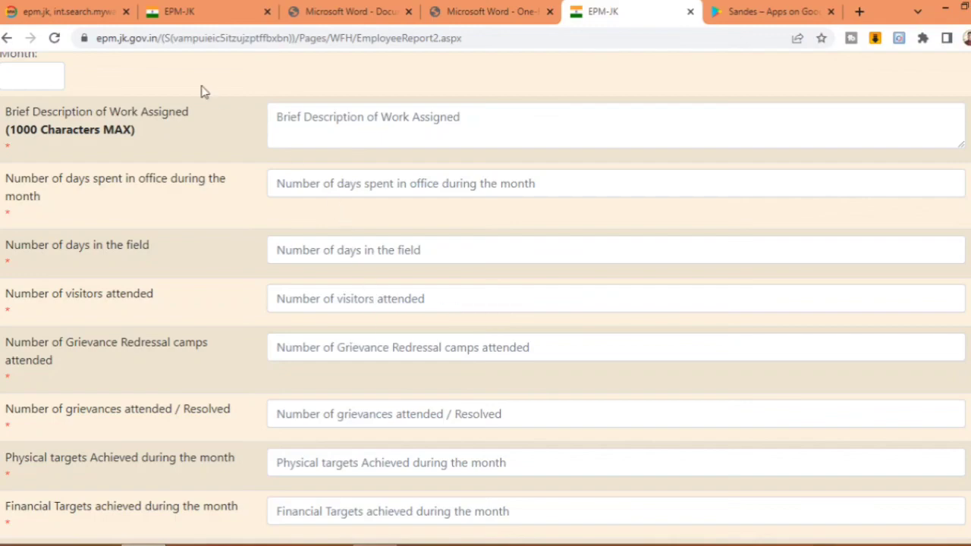
Read the portal description on the landing page, highlighting the self-appraisal and human resources management wording and dismissing the Avast alert
left_click(192, 17)
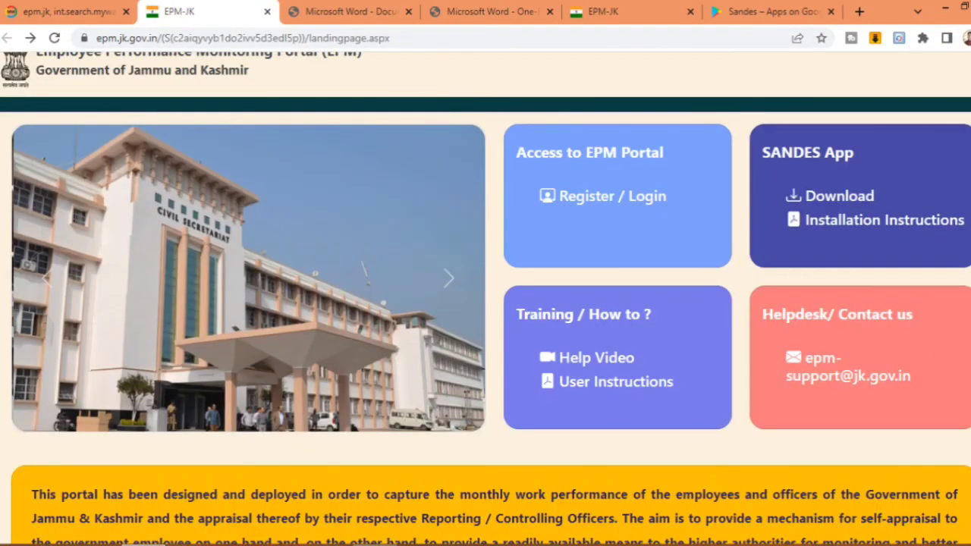
scroll(940, 369, "down", 1)
scroll(486, 296, "down", 1)
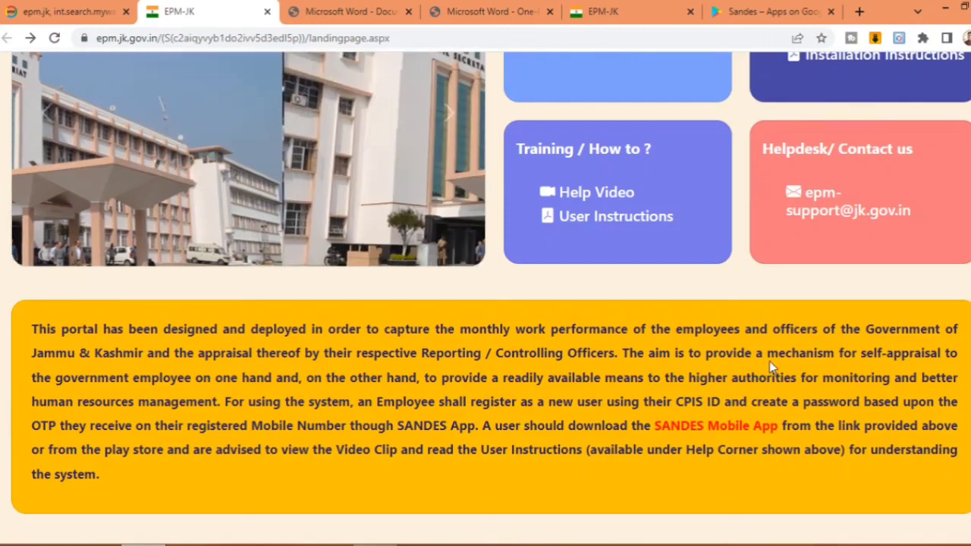
left_click_drag(861, 354, 935, 354)
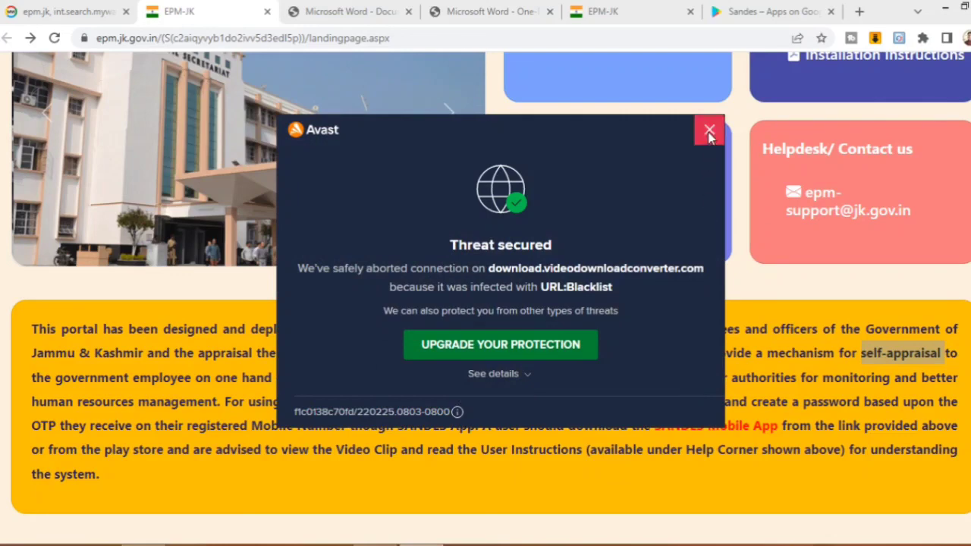
left_click(710, 133)
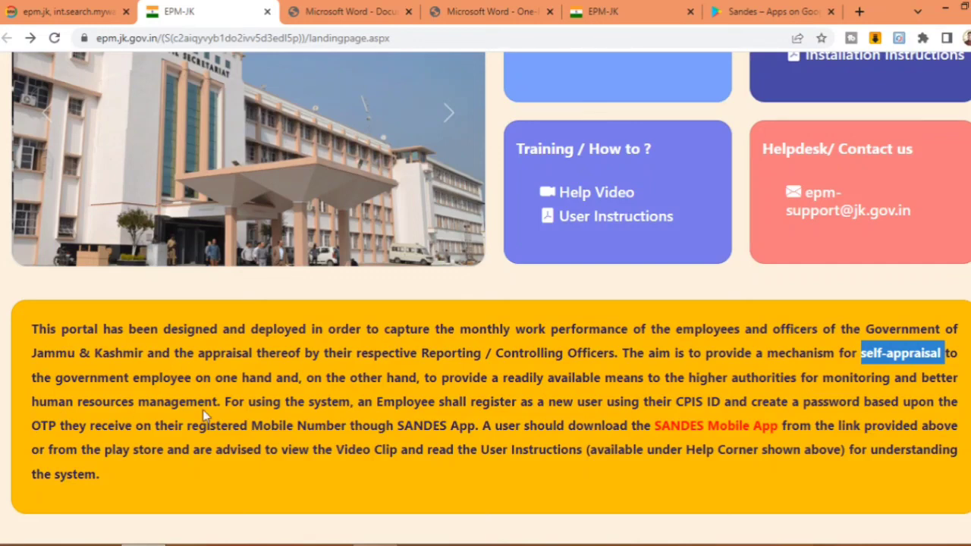
left_click_drag(47, 402, 200, 402)
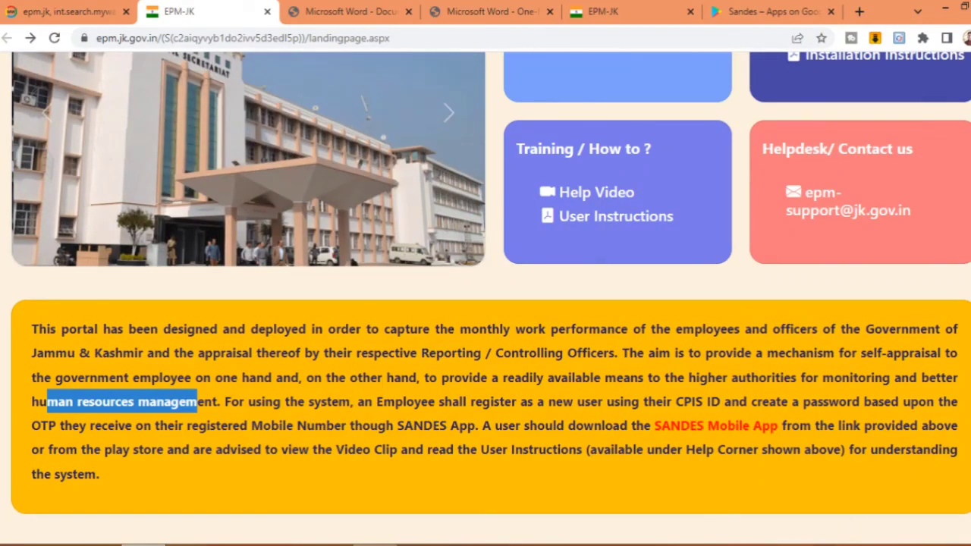
scroll(485, 303, "up", 3)
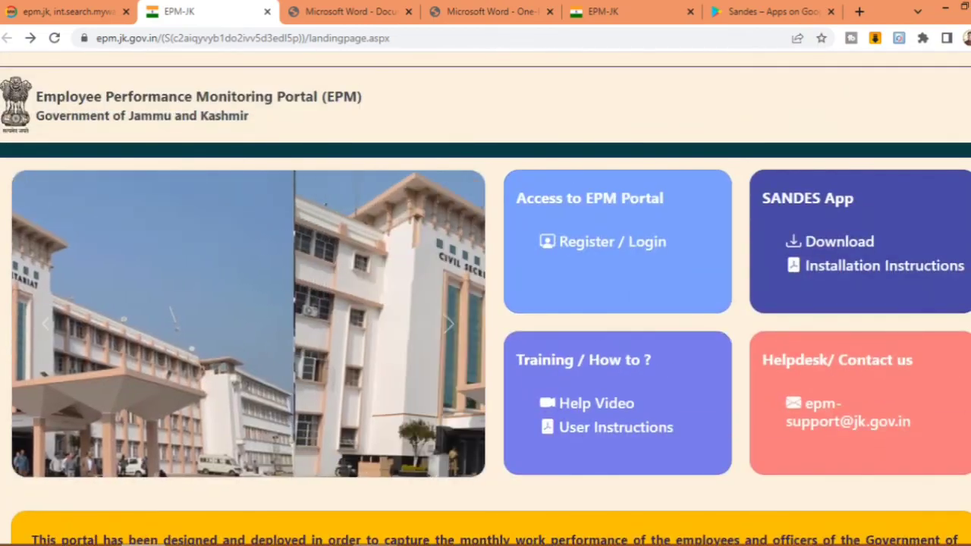